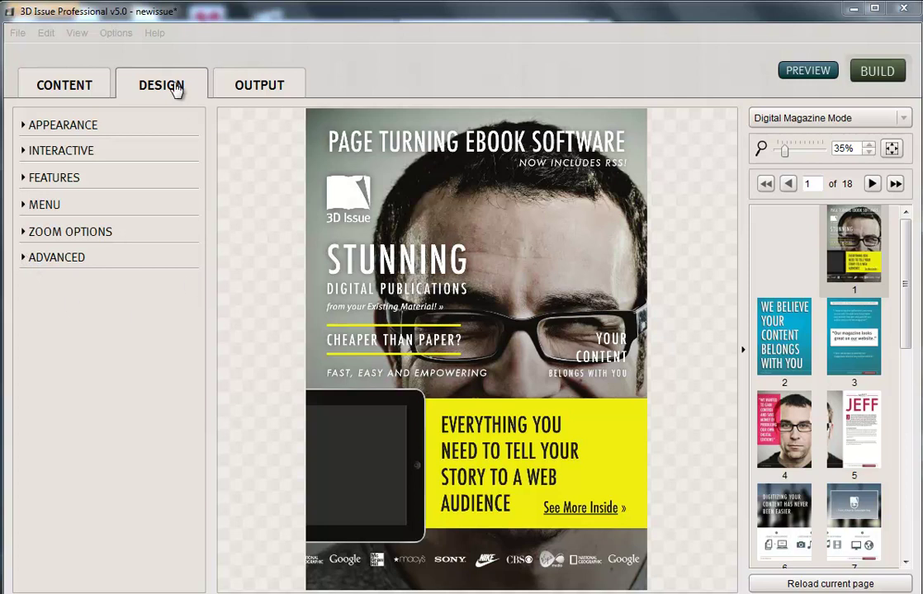
Expand the Advanced design settings and enable Load Control with its value of 6
left_click(30, 259)
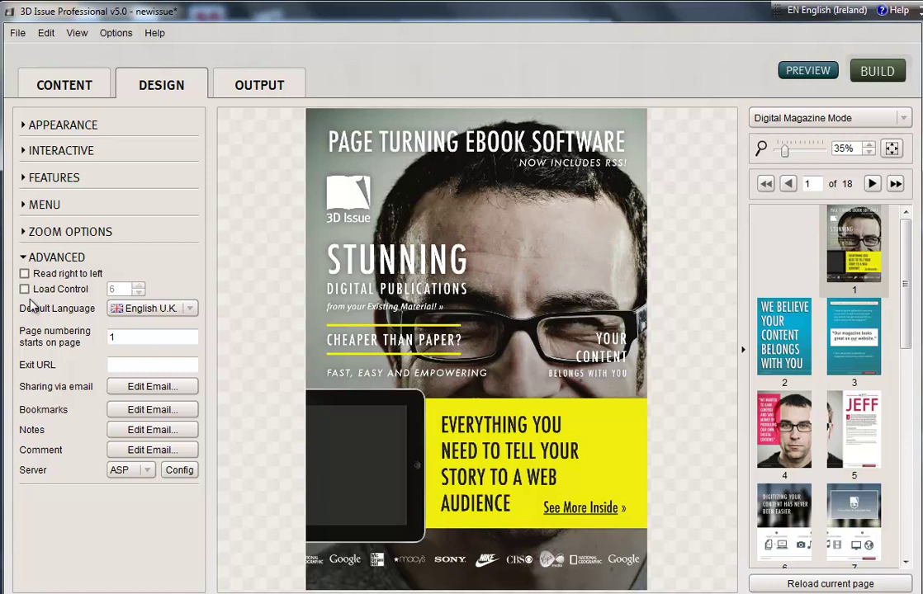
left_click(24, 289)
Select the Load Control value 6, then untick Load Control so it is disabled
double_click(128, 288)
left_click(24, 289)
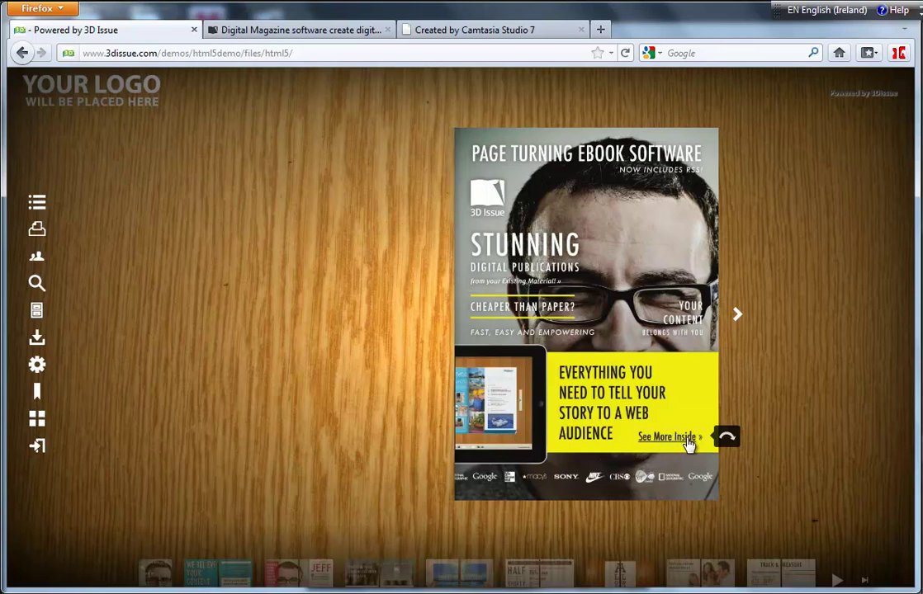
left_click(736, 316)
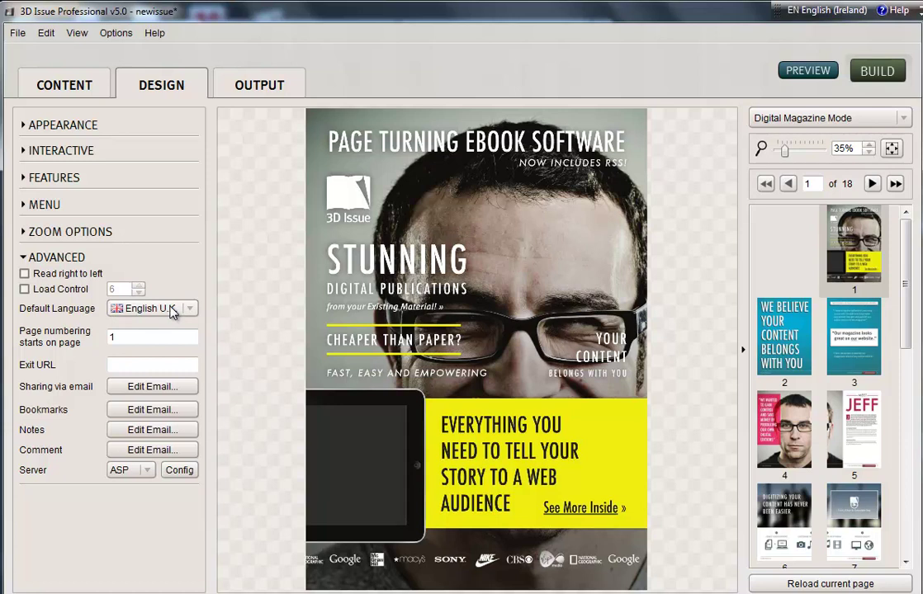
From Options > Translations, add a new custom translation language named 'Spanish'
left_click(120, 38)
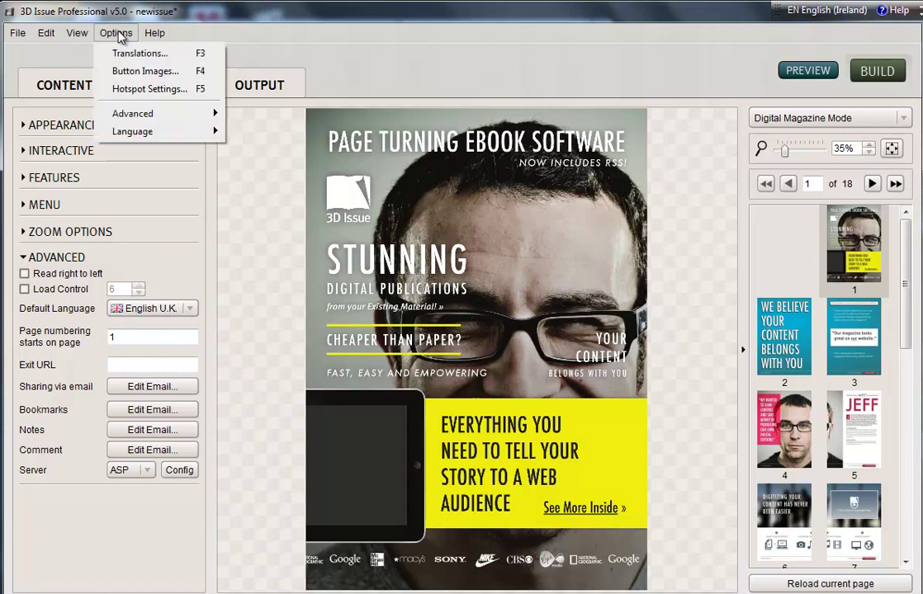
left_click(120, 52)
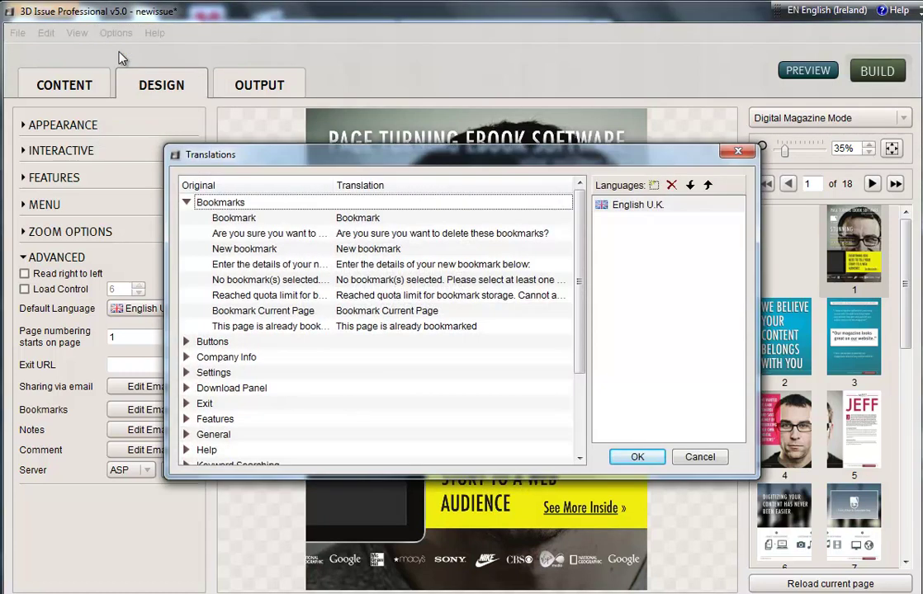
left_click(185, 202)
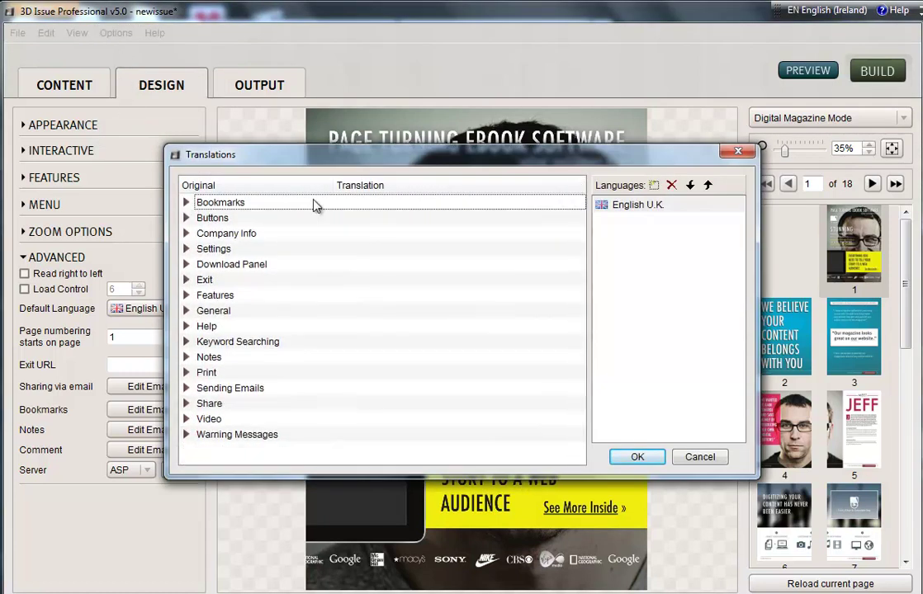
left_click(654, 186)
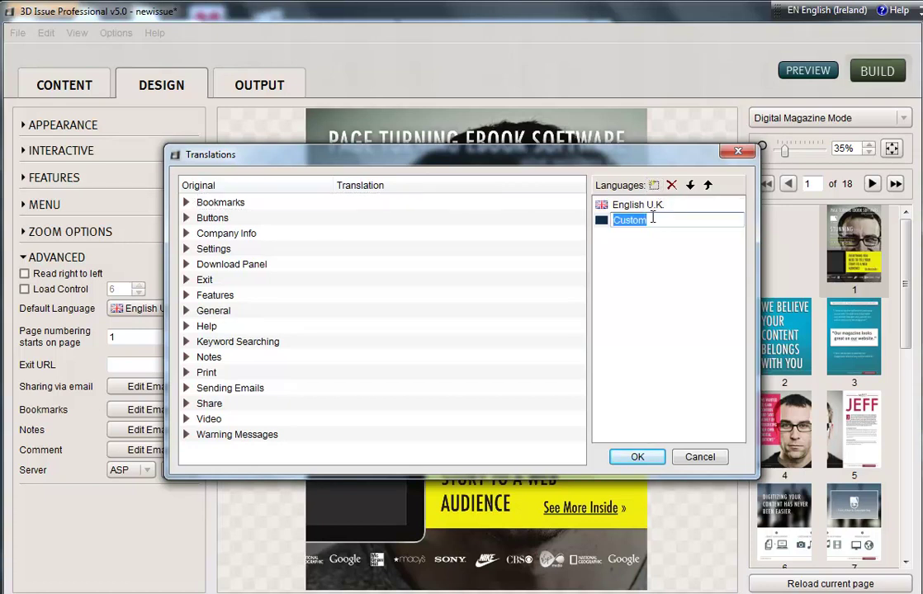
type("Spanish")
key("Return")
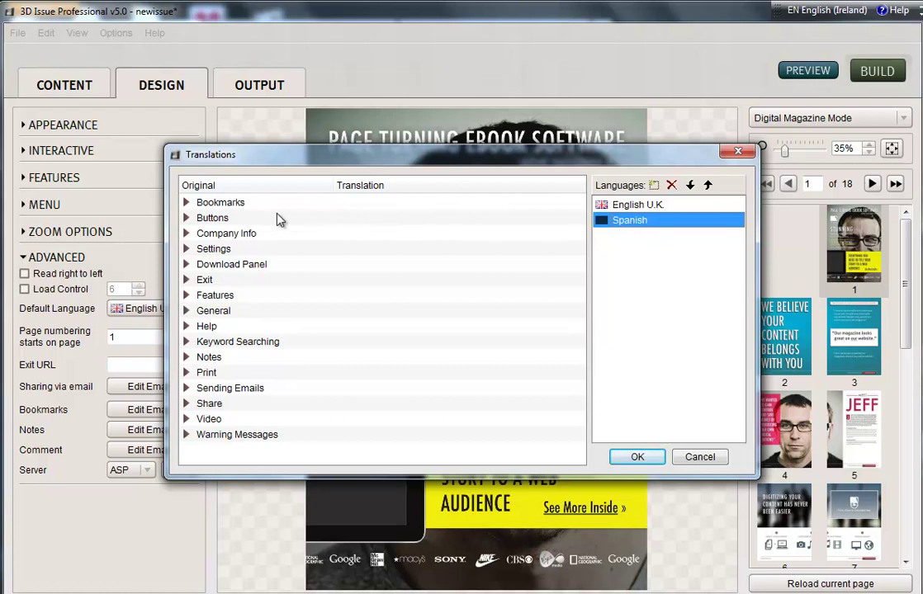
Edit the Buttons translations: Email, Web, Jump to page, Download file and Play audio clip
left_click(187, 219)
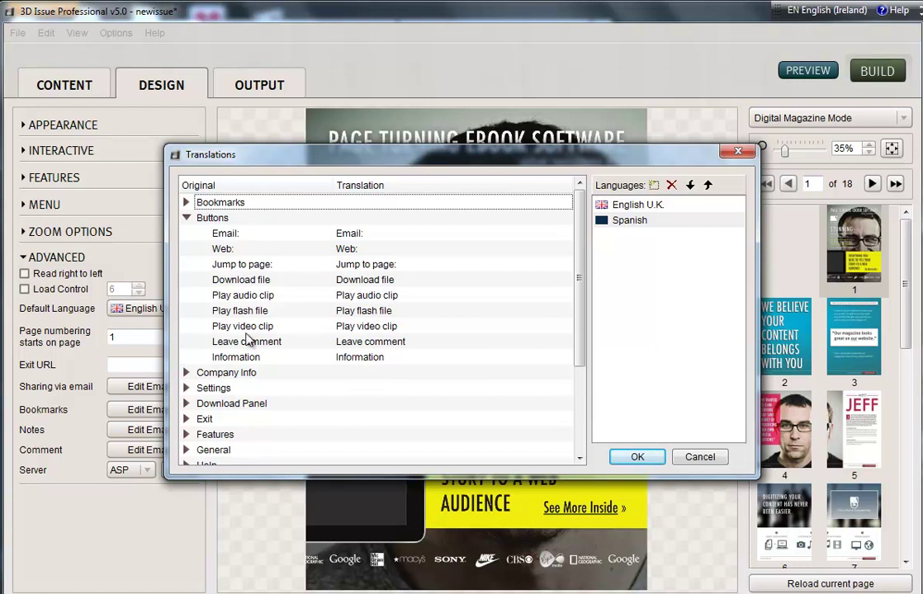
double_click(361, 233)
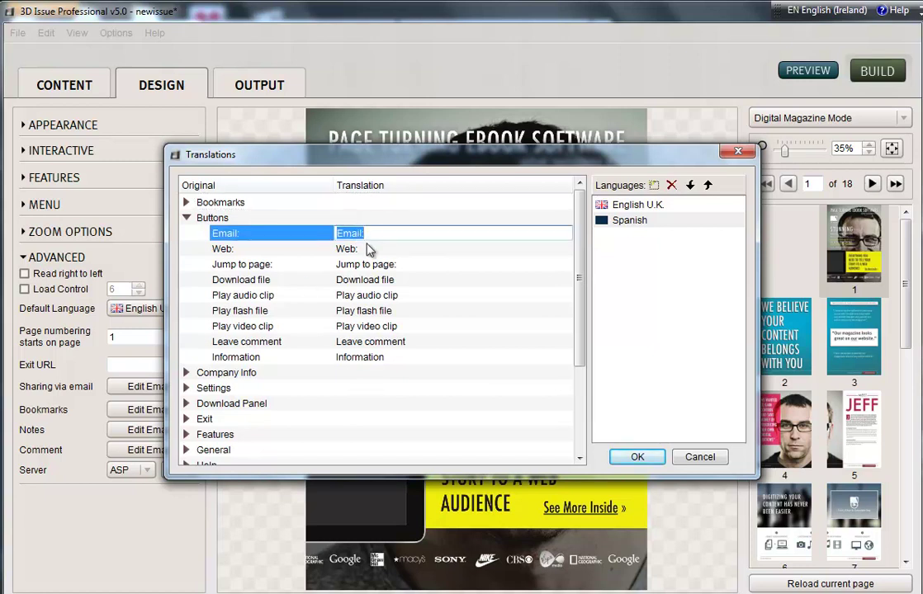
double_click(367, 249)
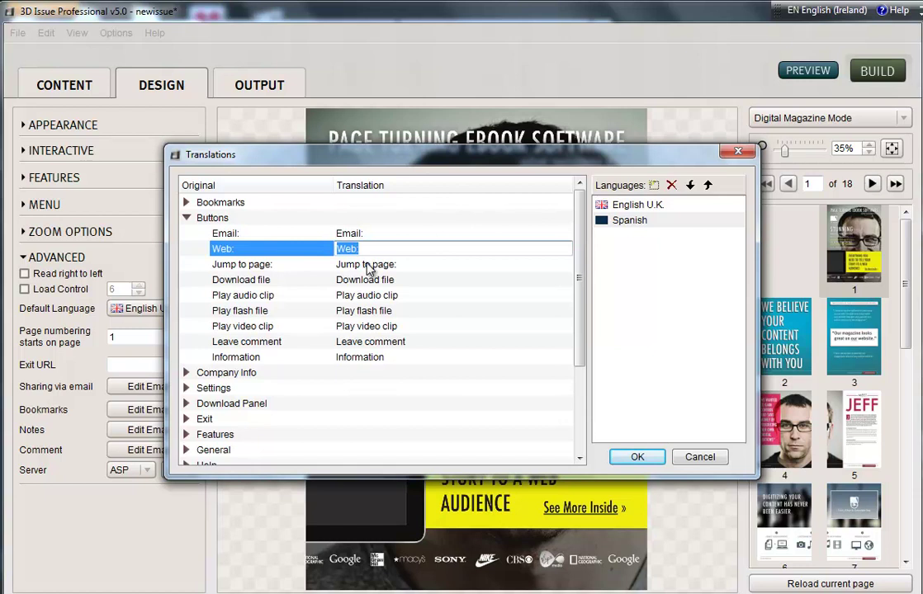
double_click(367, 263)
double_click(373, 279)
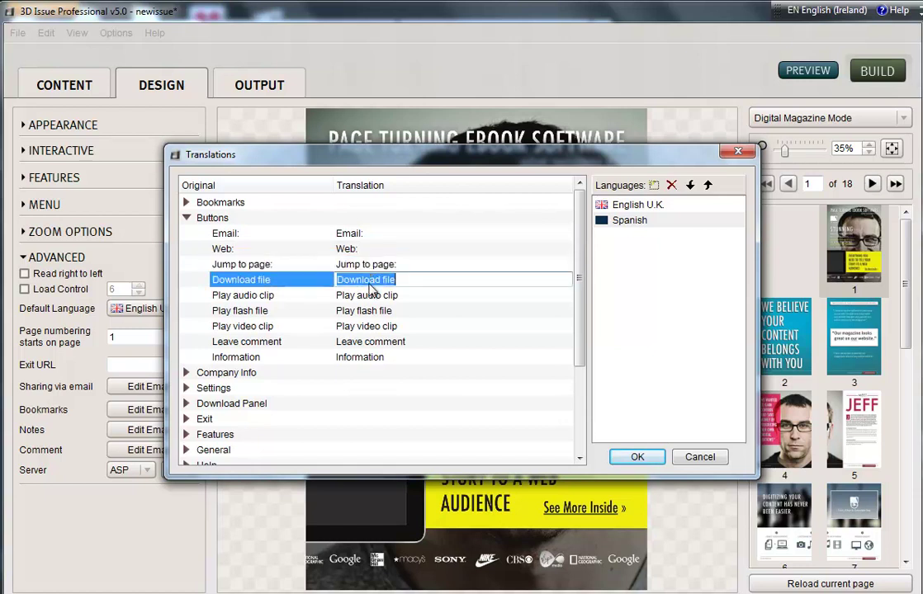
left_click(370, 296)
left_click(370, 301)
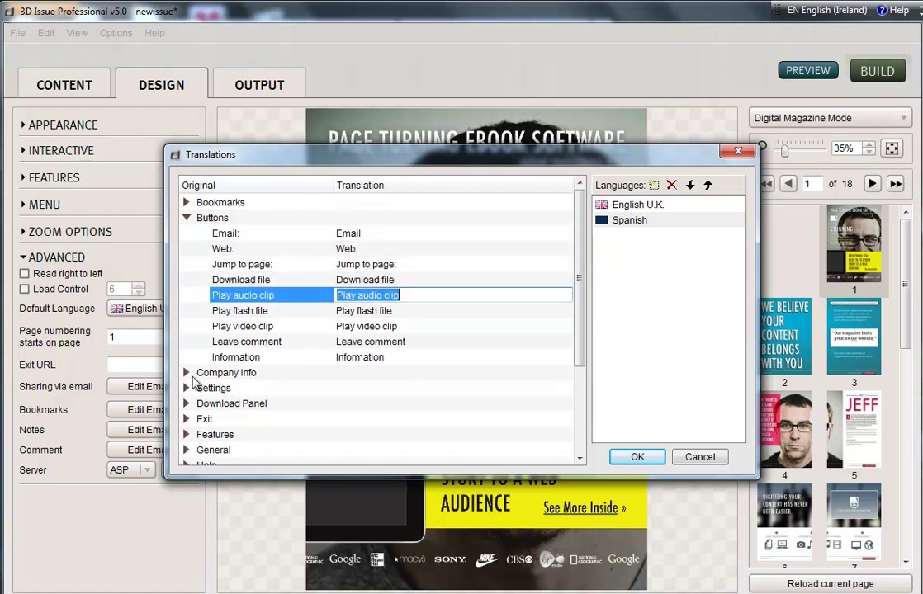
Edit the About Us and Contents translations, then save the Spanish translation with OK
left_click(187, 373)
scroll(189, 378, "down", 1)
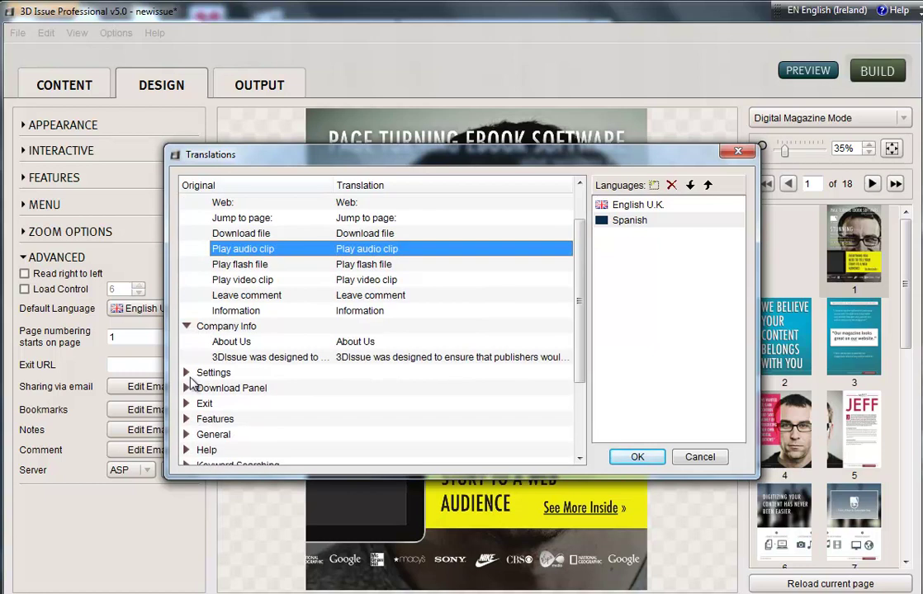
left_click(187, 373)
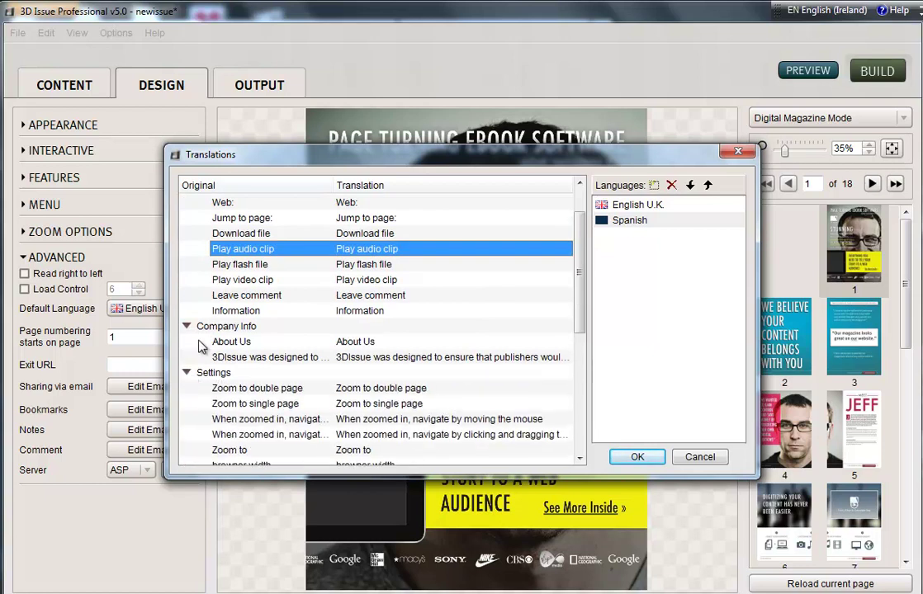
left_click(342, 343)
left_click(345, 357)
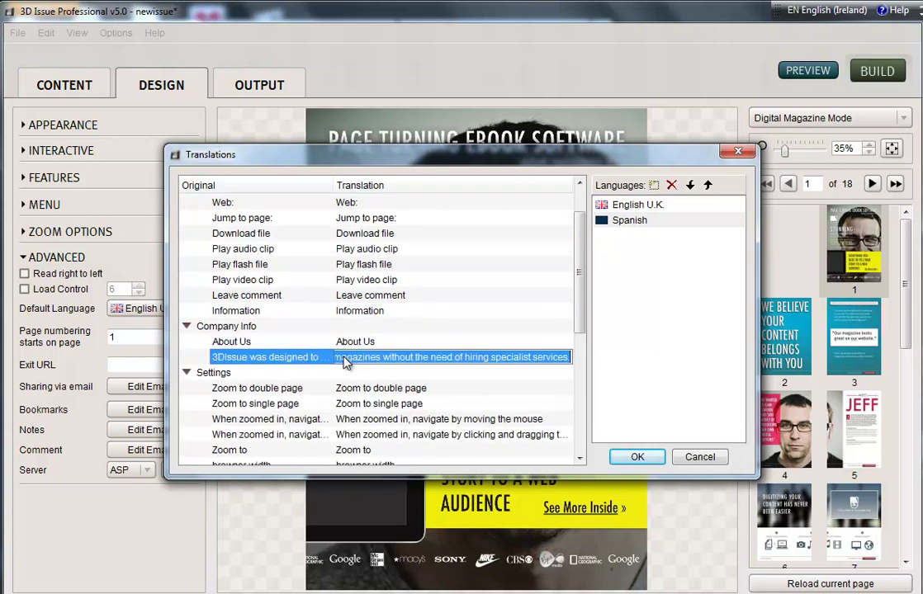
scroll(413, 355, "down", 3)
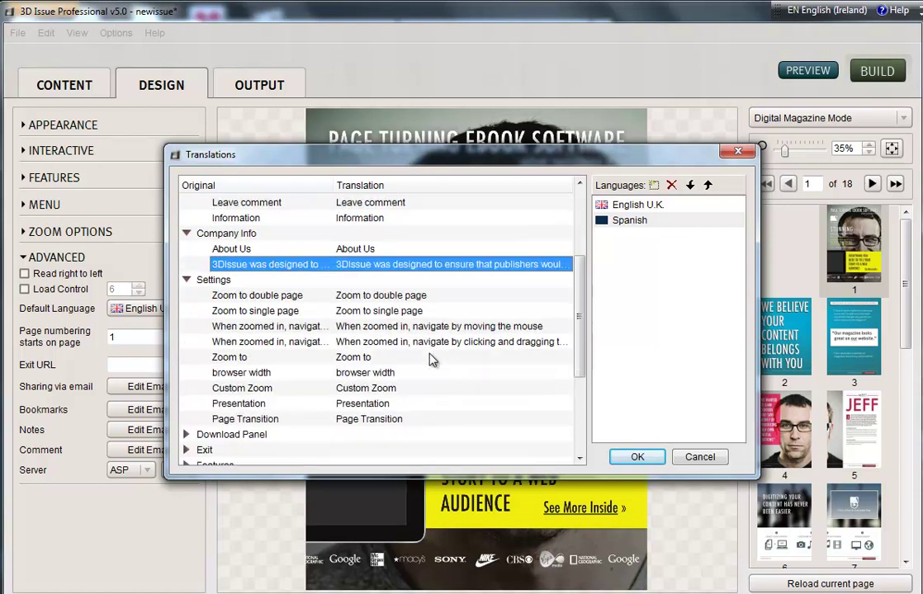
left_click(201, 404)
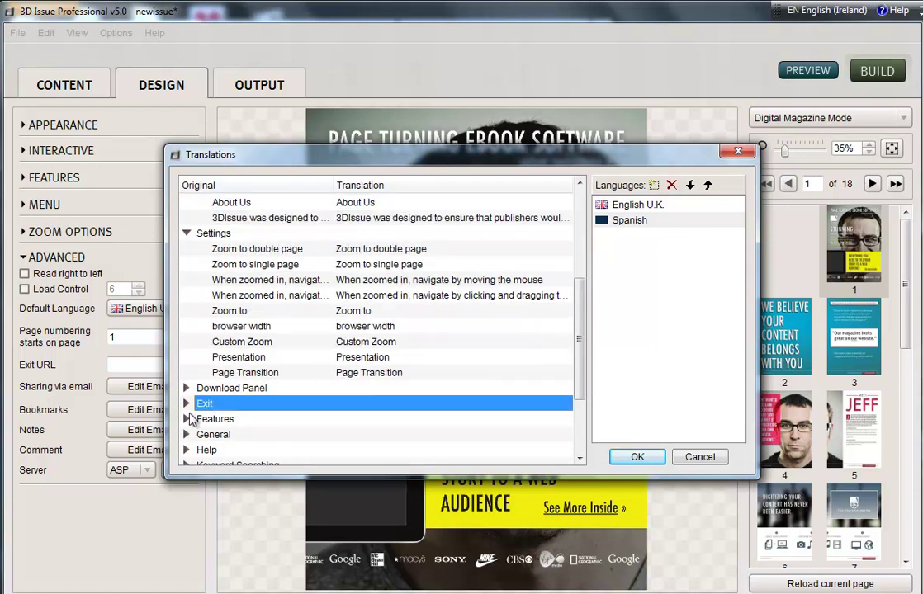
left_click(187, 419)
scroll(314, 400, "down", 2)
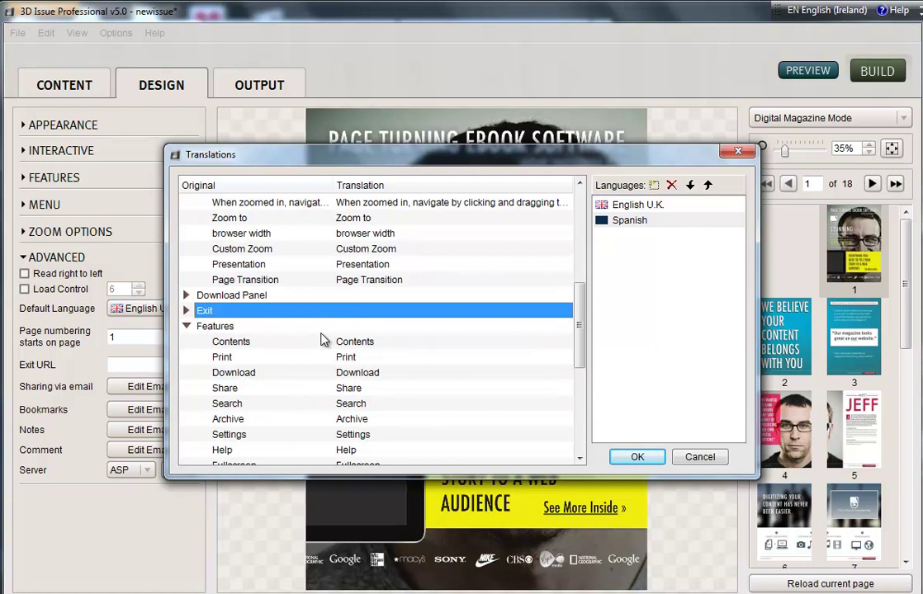
double_click(358, 344)
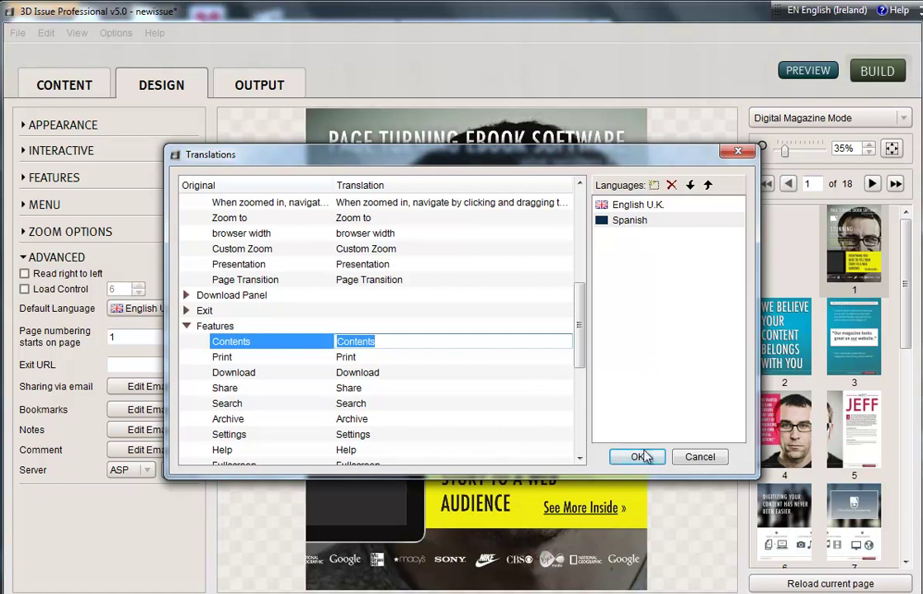
left_click(637, 456)
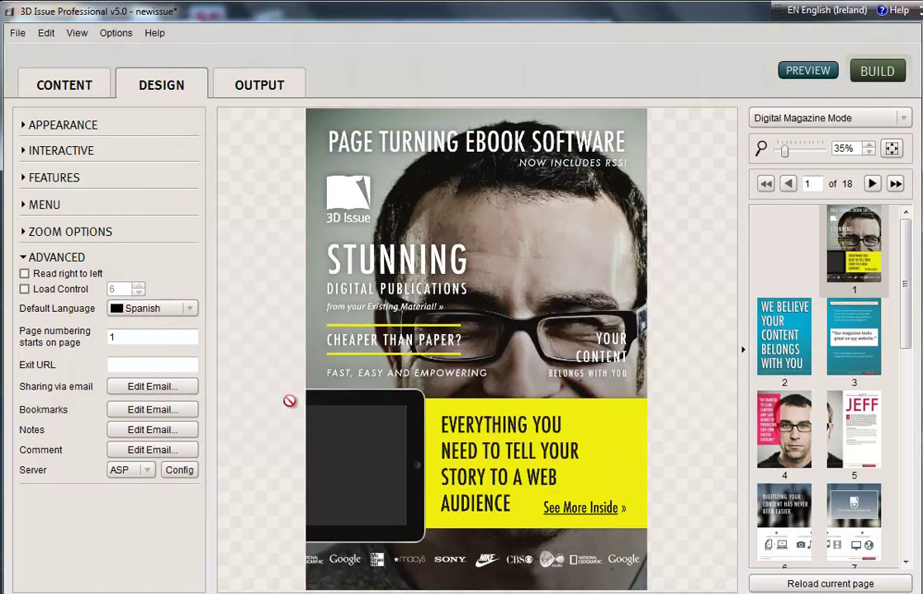
left_click(183, 310)
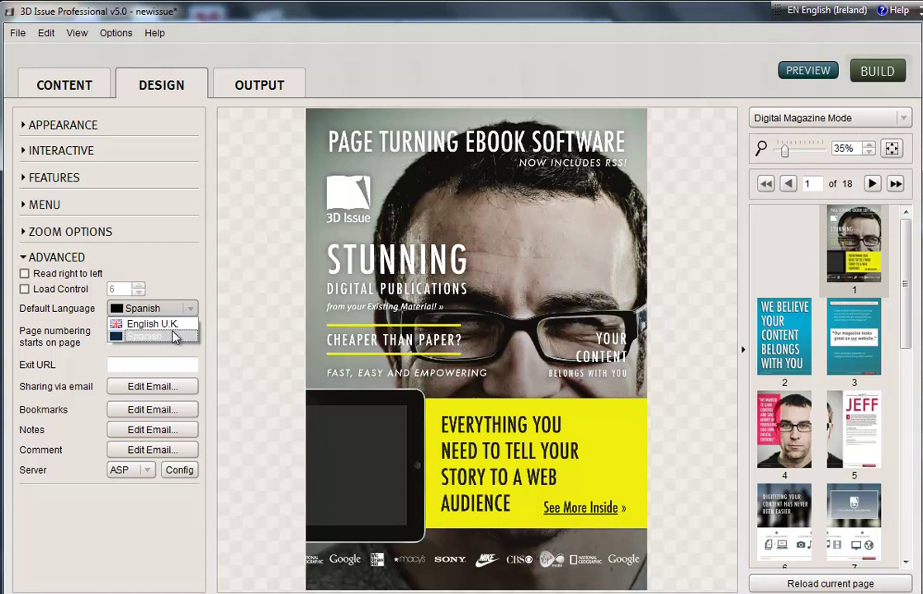
left_click(178, 326)
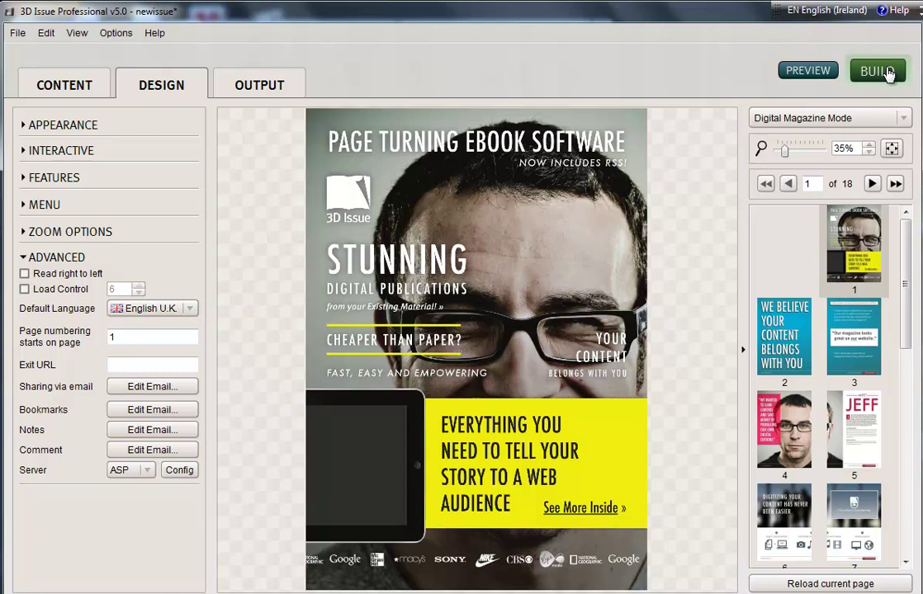
left_click(169, 309)
left_click(161, 337)
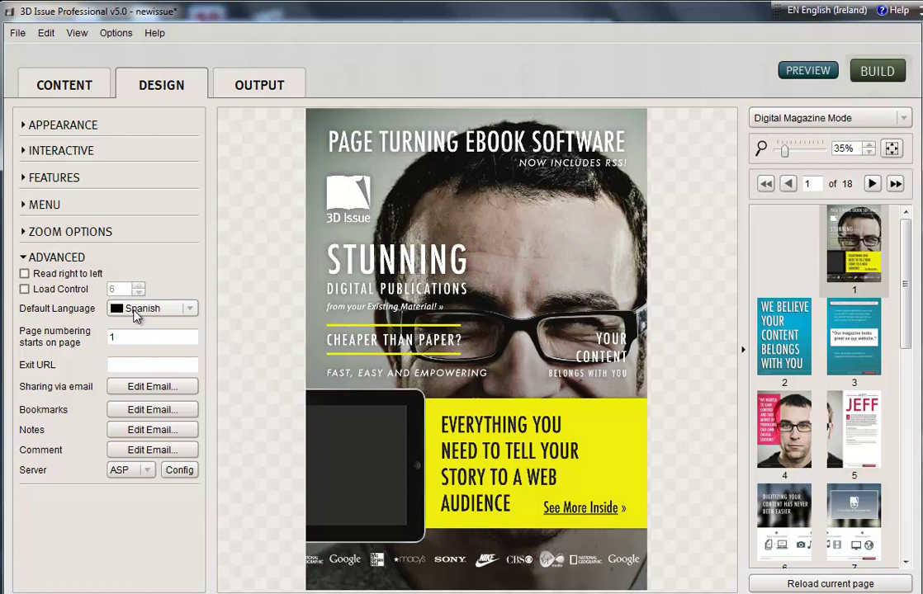
left_click(118, 38)
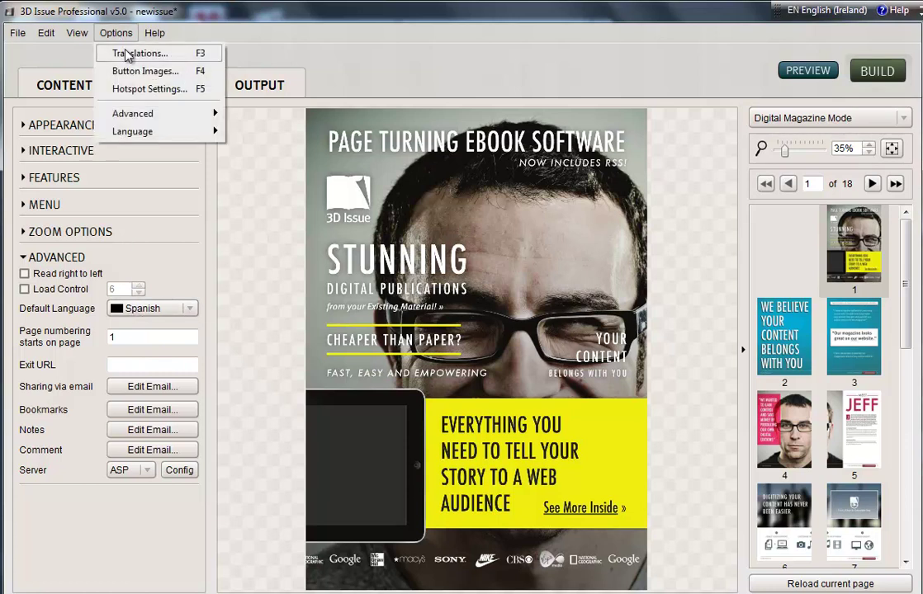
left_click(147, 274)
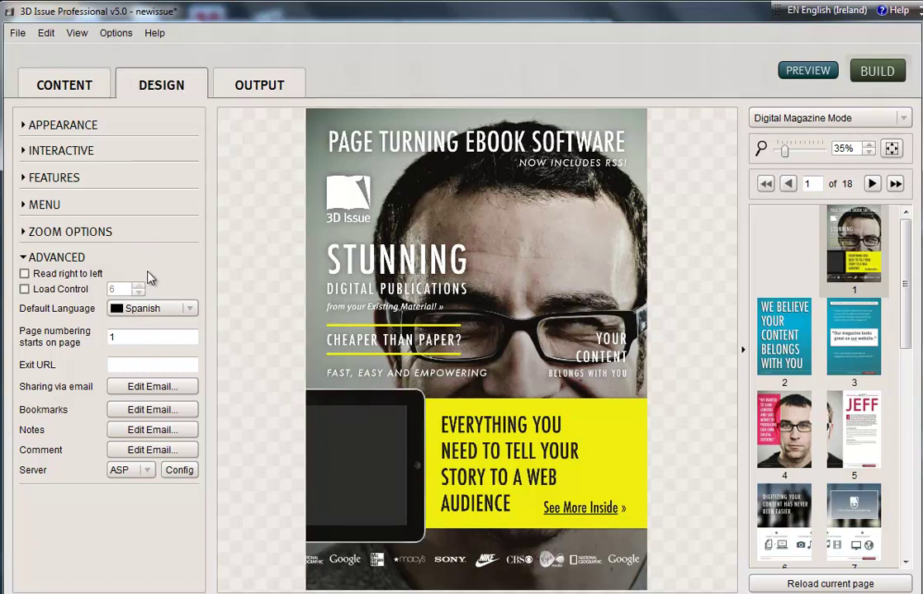
left_click_drag(130, 336, 93, 341)
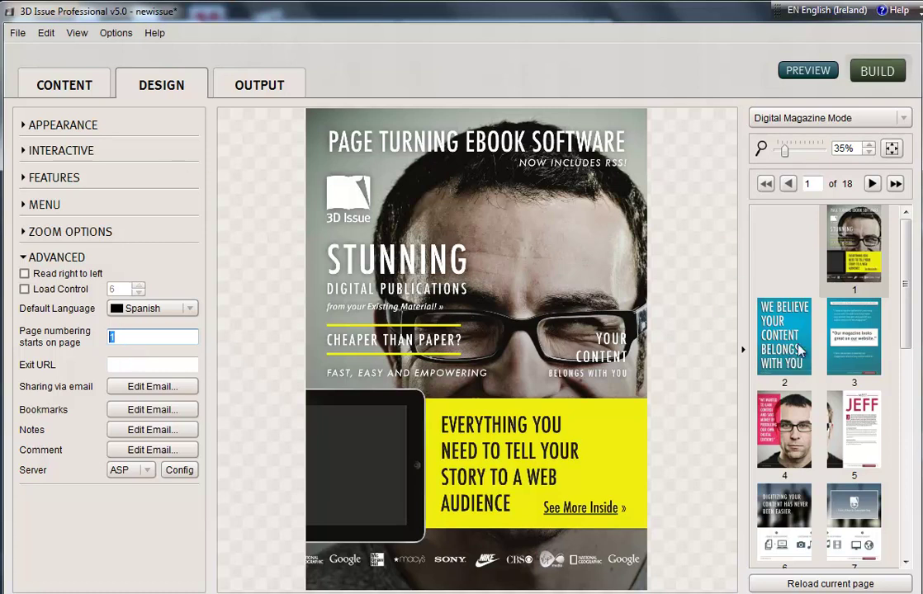
left_click(786, 361)
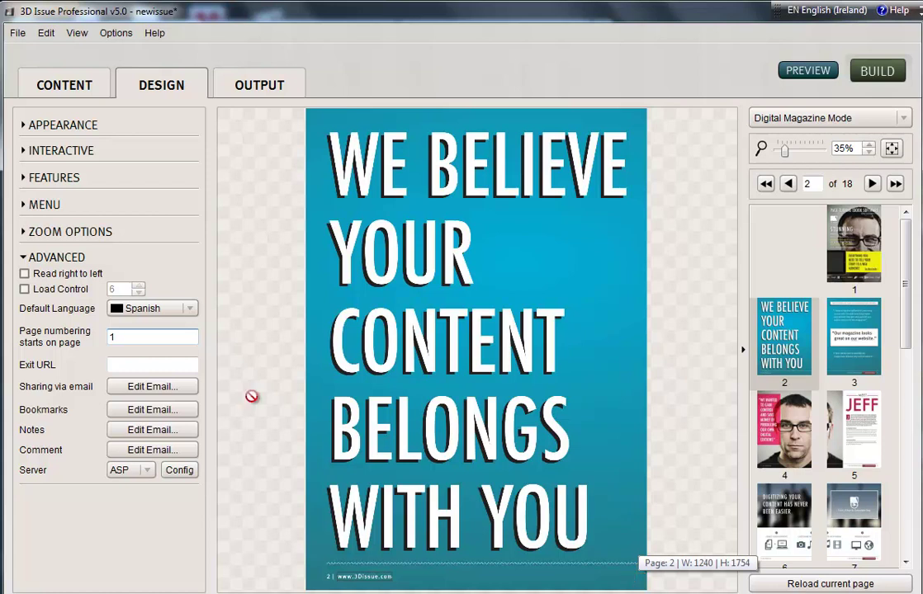
left_click_drag(119, 334, 73, 341)
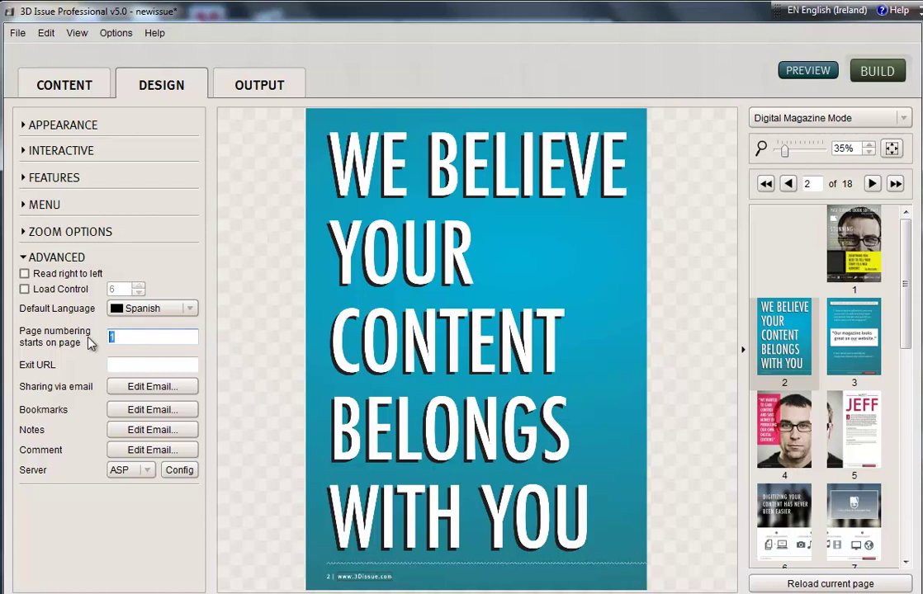
type("2")
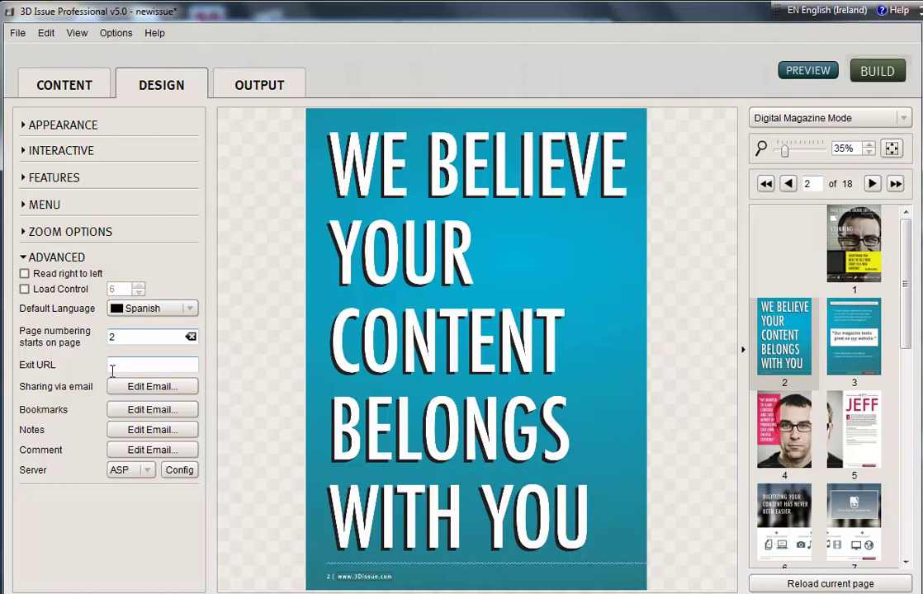
double_click(117, 335)
type("1")
left_click(126, 366)
type("www")
type(".3dissue")
type(".com")
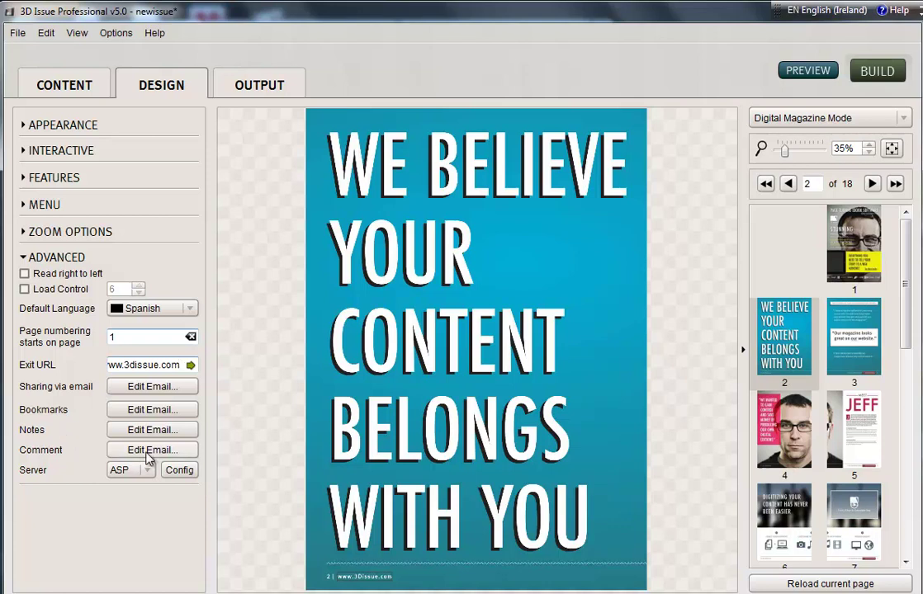
In the sharing email template, replace 'article' with 'newsletter' in the subject line and confirm
left_click(156, 387)
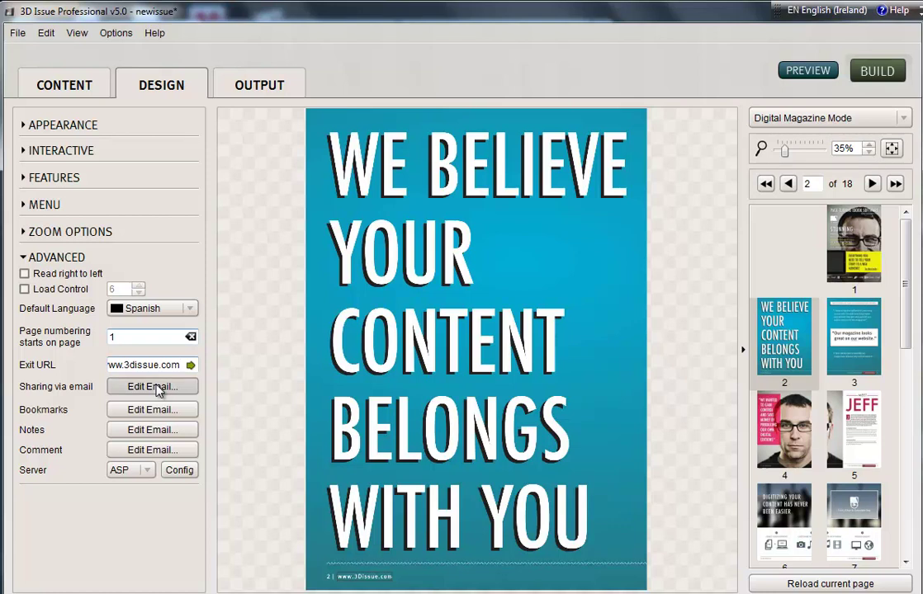
left_click_drag(458, 393, 293, 291)
key("ctrl+a")
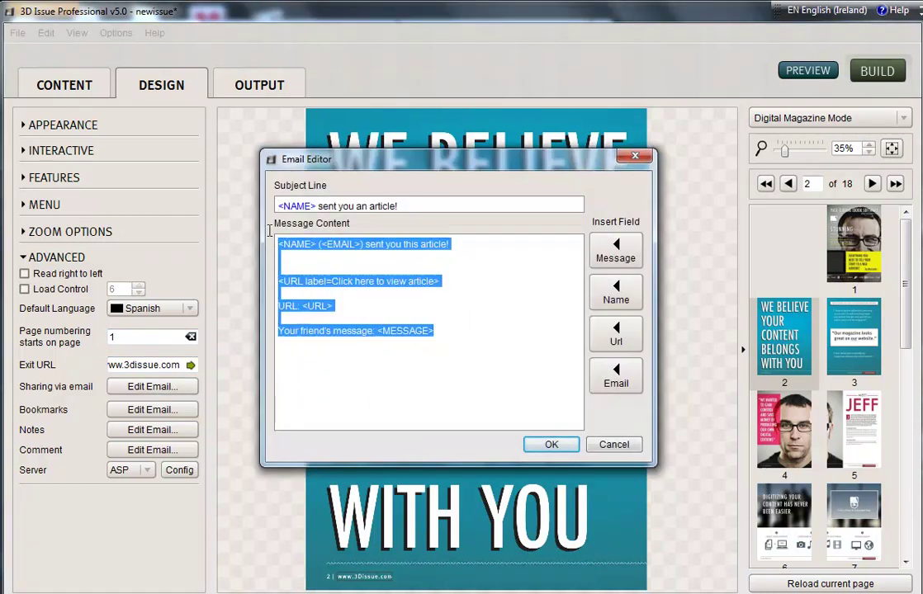
left_click(365, 370)
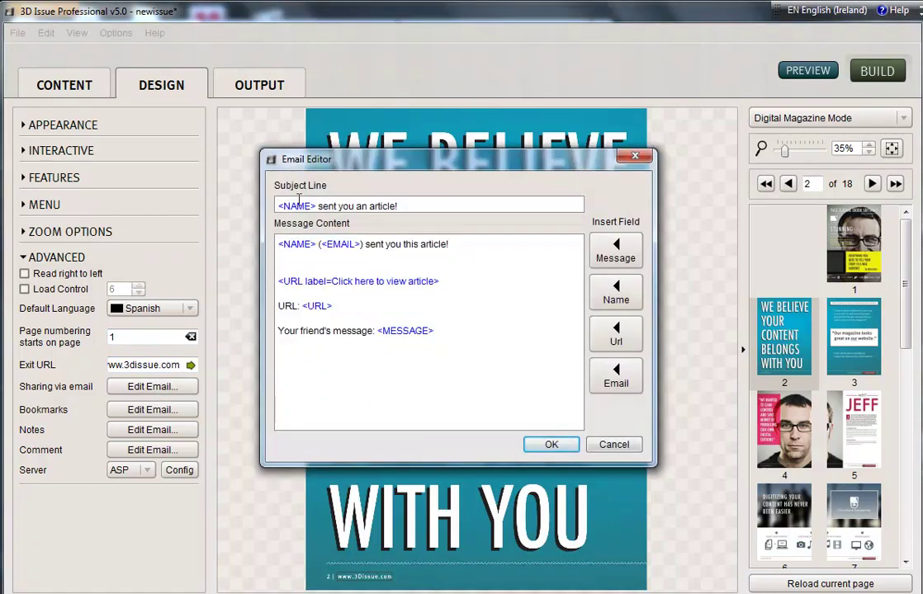
double_click(388, 205)
type("newsletter")
key("Delete")
left_click(281, 257)
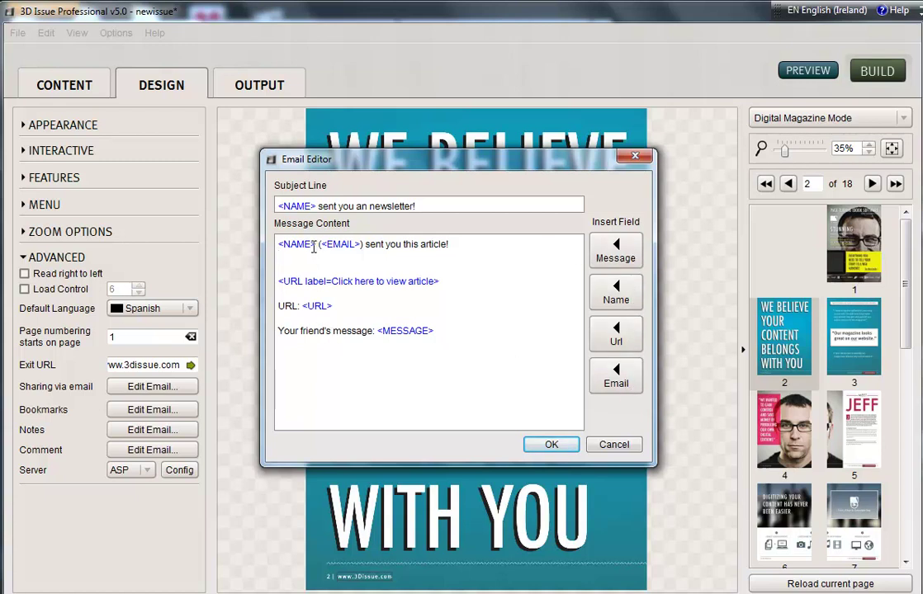
left_click_drag(498, 394, 216, 183)
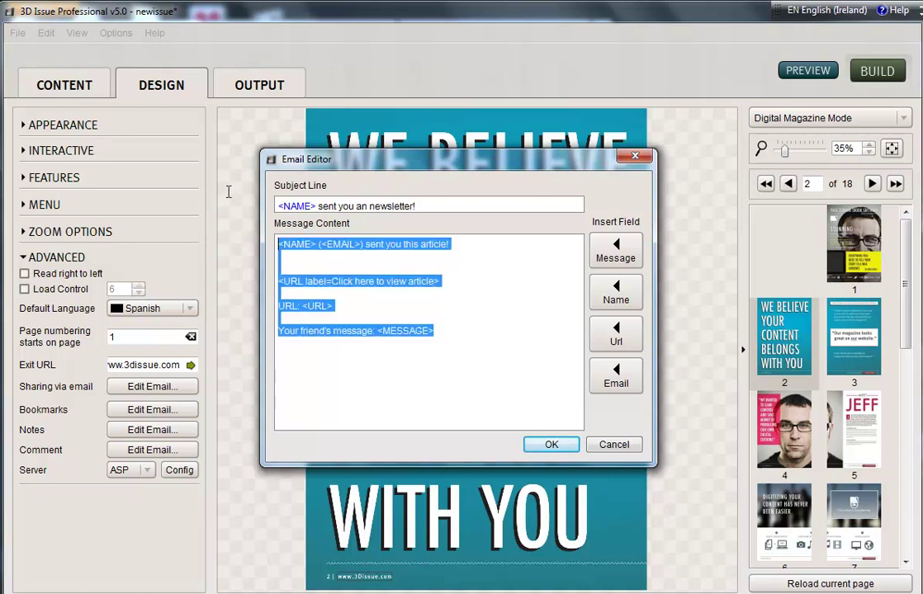
left_click(502, 345)
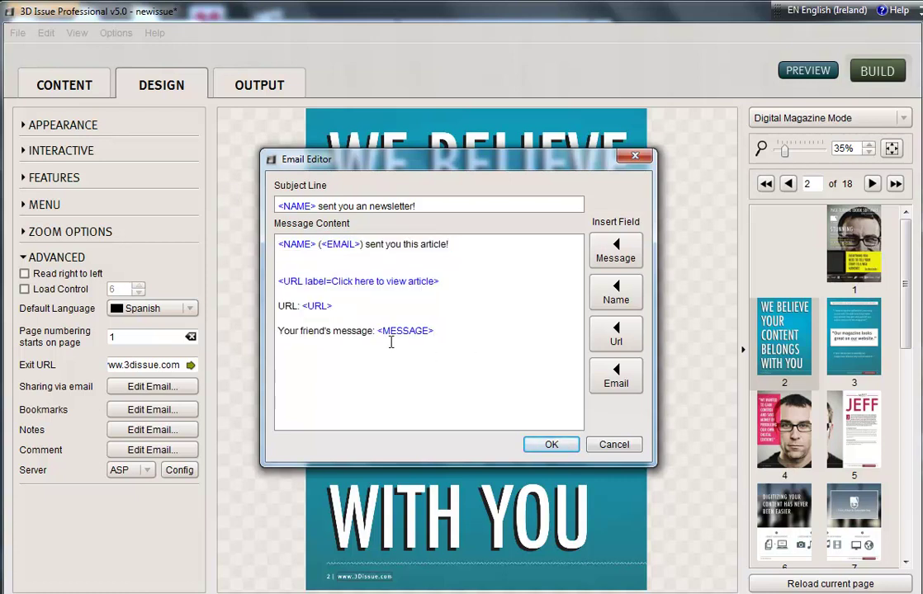
left_click(363, 332)
left_click(550, 445)
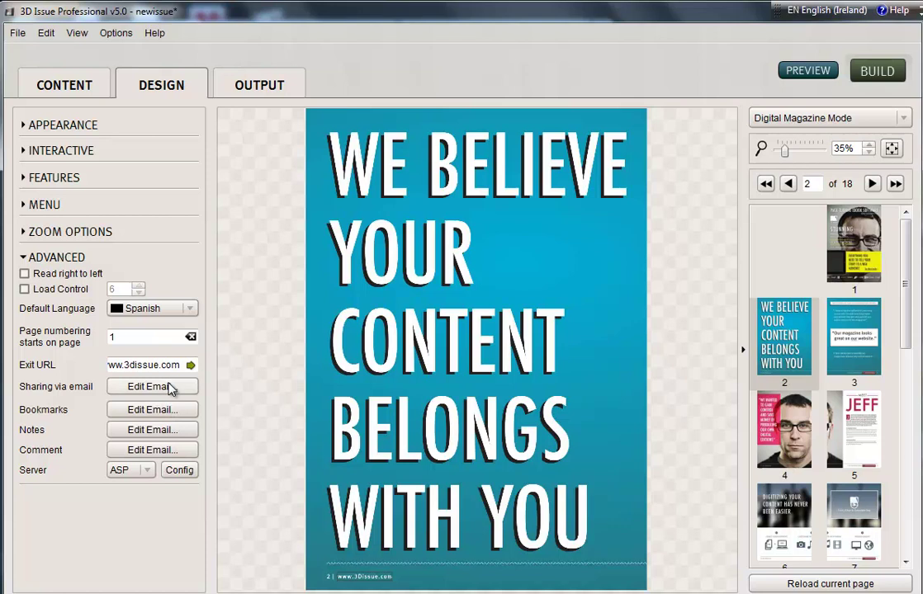
left_click(147, 471)
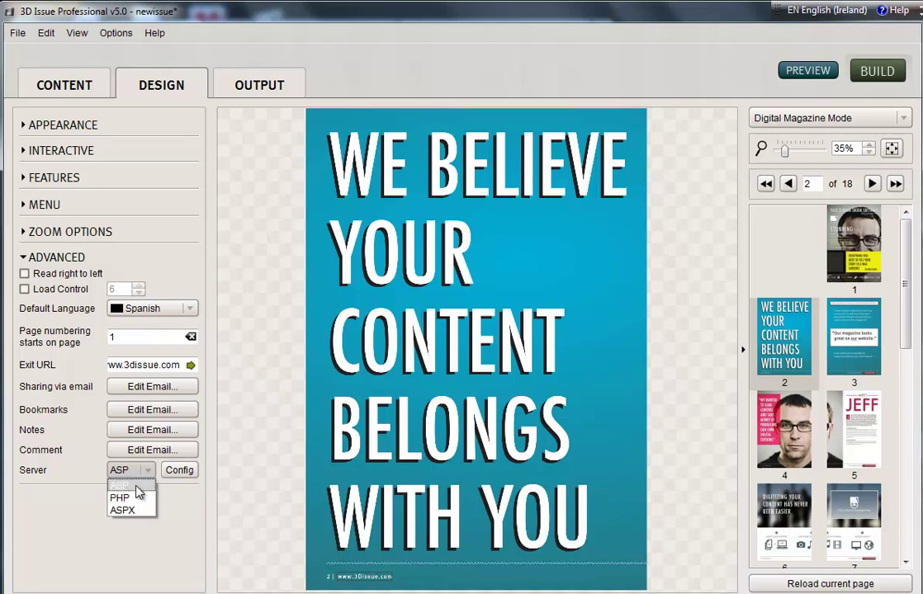
left_click(147, 535)
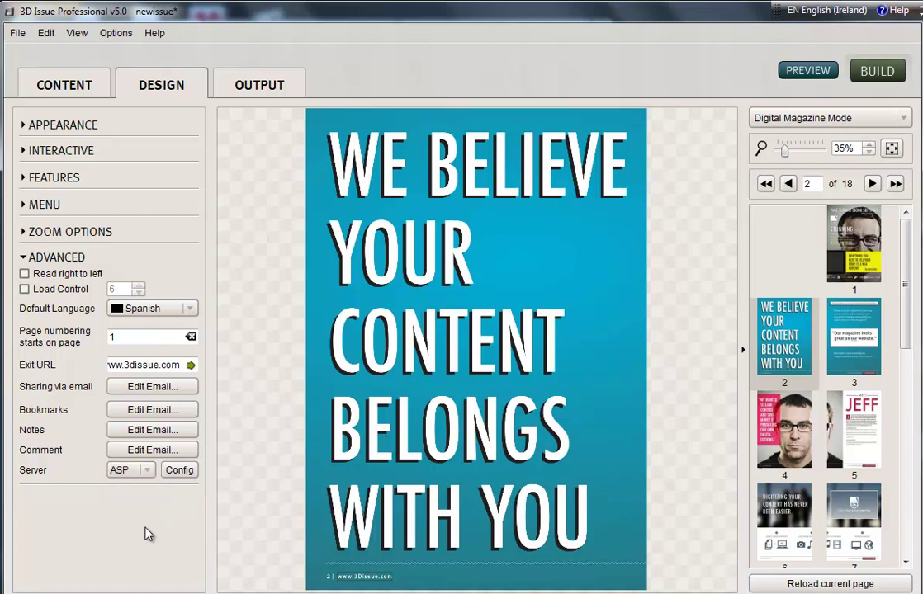